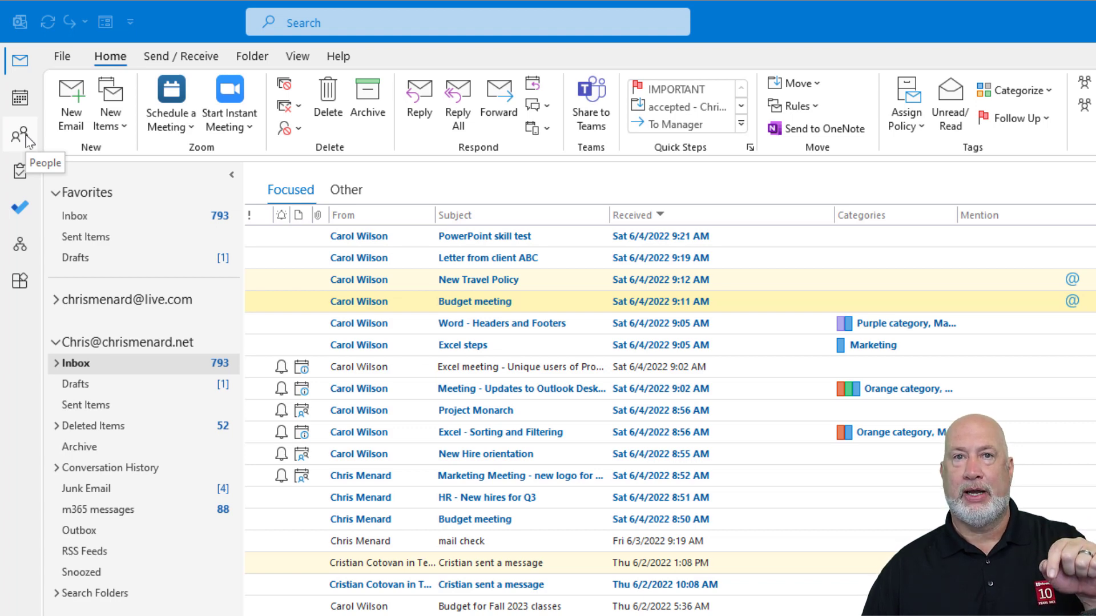
Create a new contact group named 'coworkers' in People and show its Add Members options.
{"action": "left_click", "coordinate": [20, 136]}
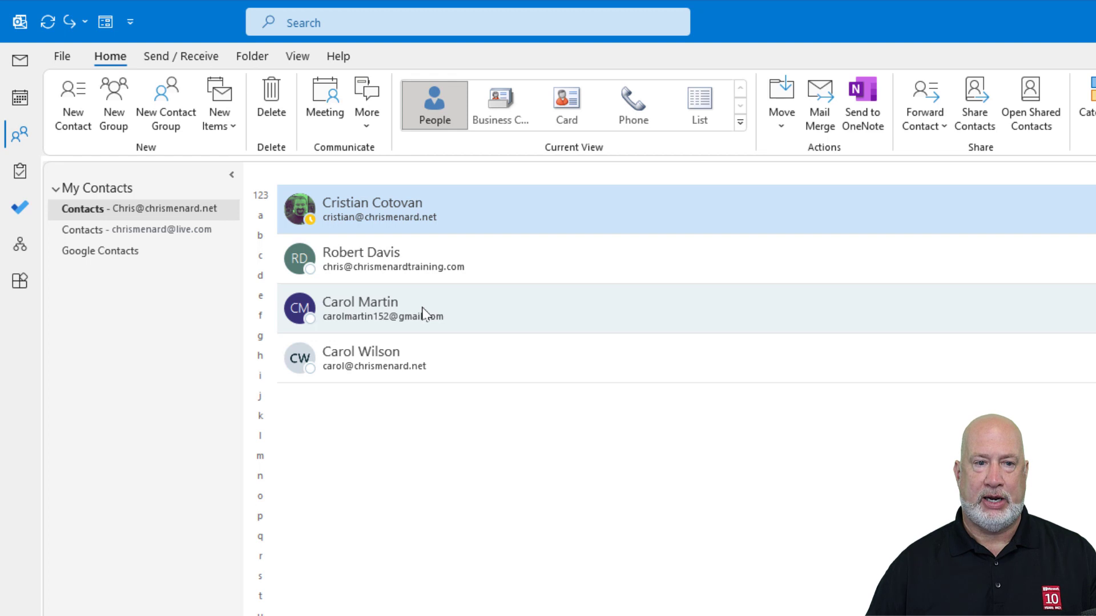
{"action": "left_click", "coordinate": [177, 126]}
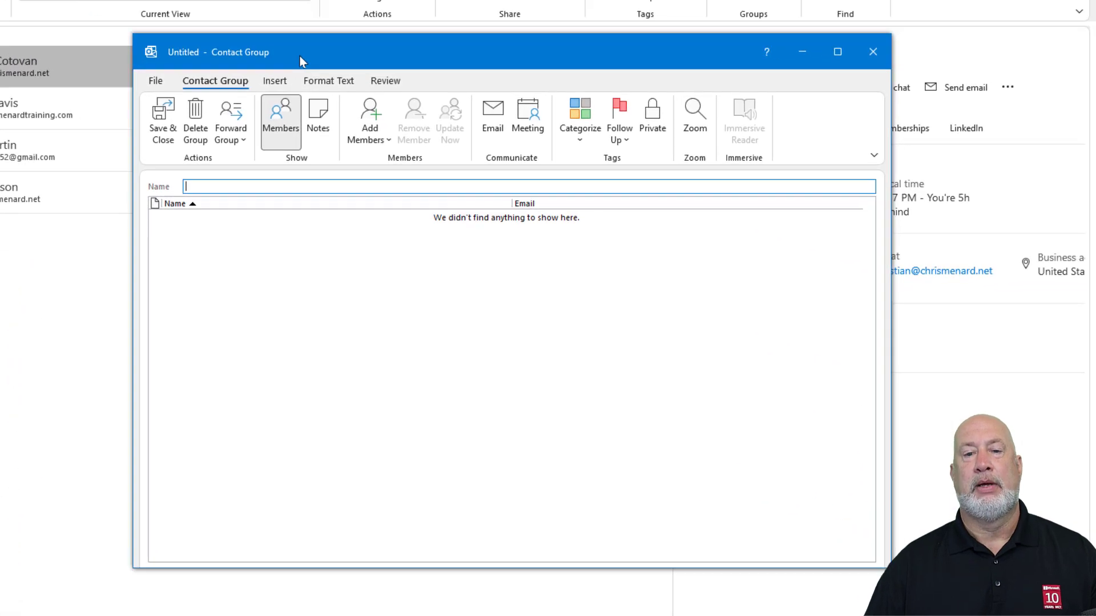
{"action": "type", "text": "coworkers"}
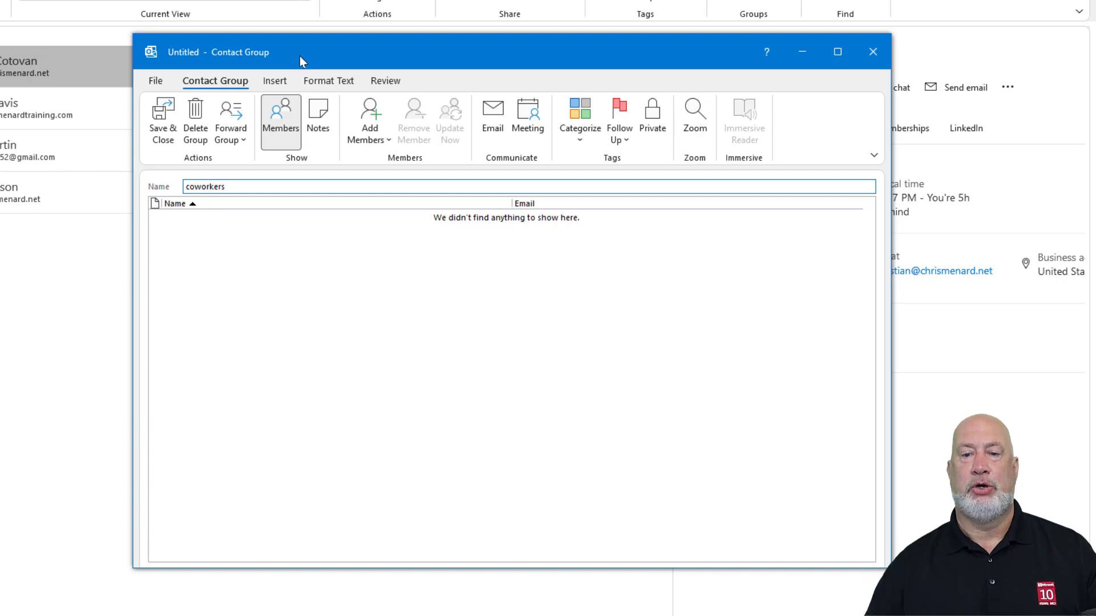
{"action": "left_click", "coordinate": [363, 142]}
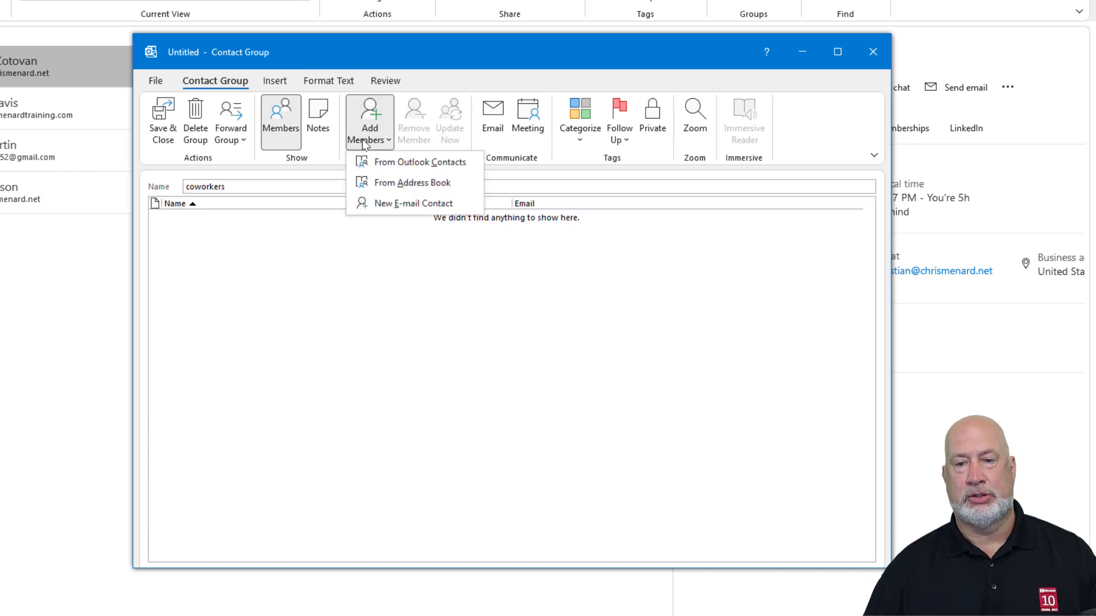
Add two coworkers from the Offline Global Address List as the group's members.
{"action": "left_click", "coordinate": [407, 184]}
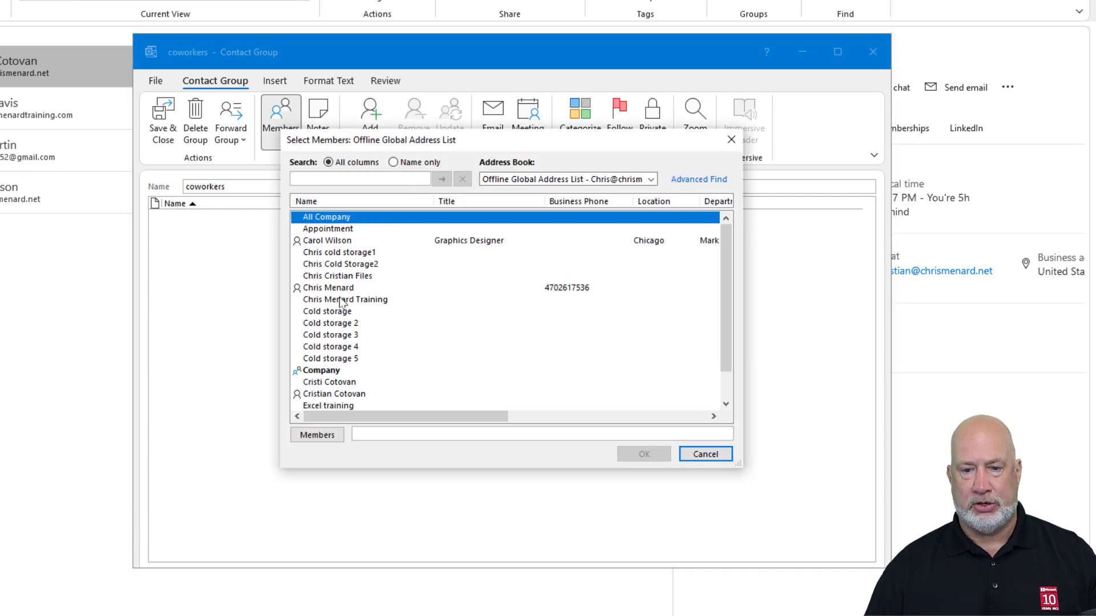
{"action": "left_click", "coordinate": [332, 244]}
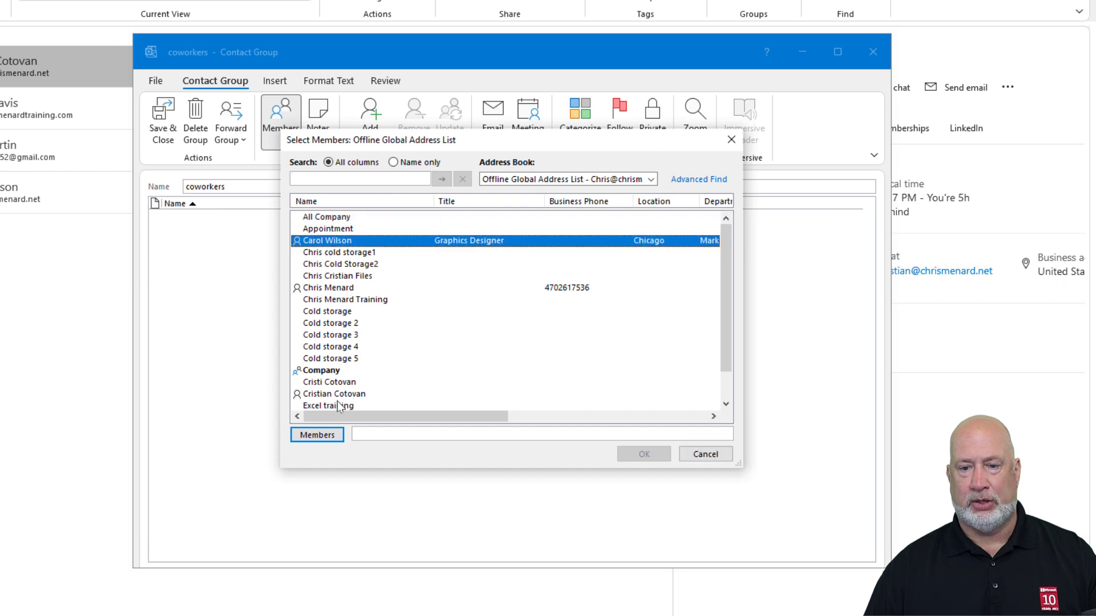
{"action": "left_click", "coordinate": [317, 435]}
{"action": "scroll", "coordinate": [395, 348], "scroll_direction": "down", "scroll_amount": 1}
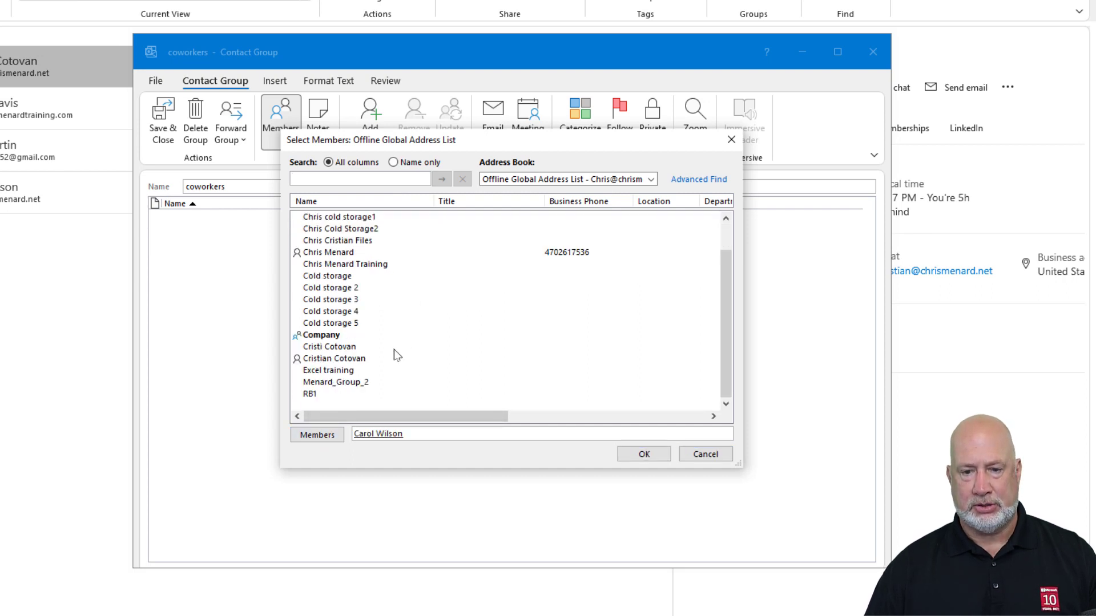
{"action": "left_click", "coordinate": [335, 360]}
{"action": "left_click", "coordinate": [317, 434]}
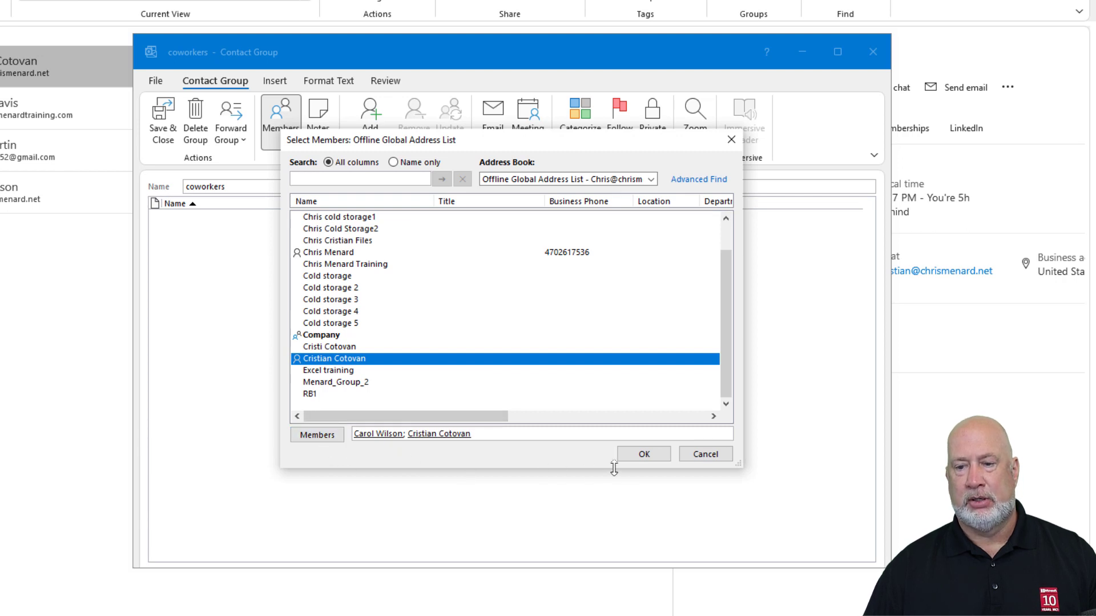
{"action": "left_click", "coordinate": [638, 456]}
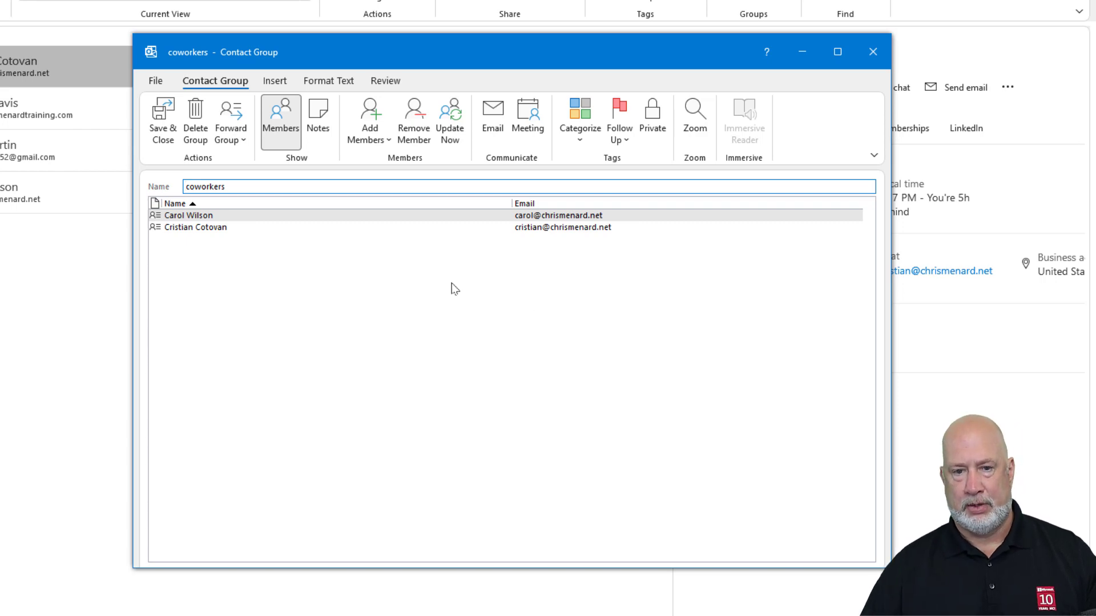
Save the coworkers group, switch Contacts to Business Card view, and select the coworkers card.
{"action": "left_click", "coordinate": [163, 126]}
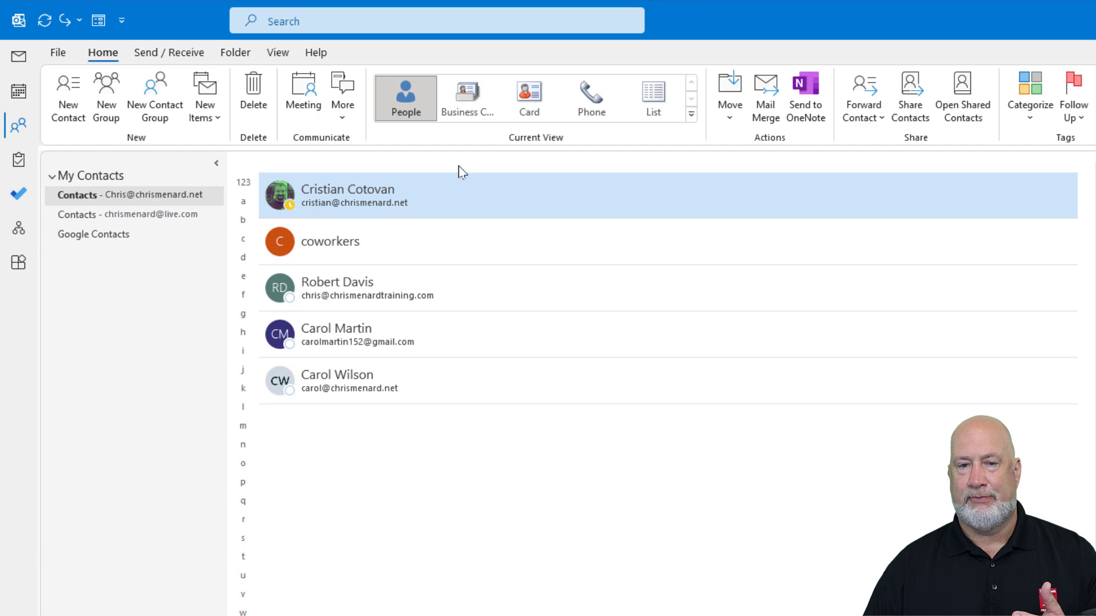
{"action": "left_click", "coordinate": [465, 111]}
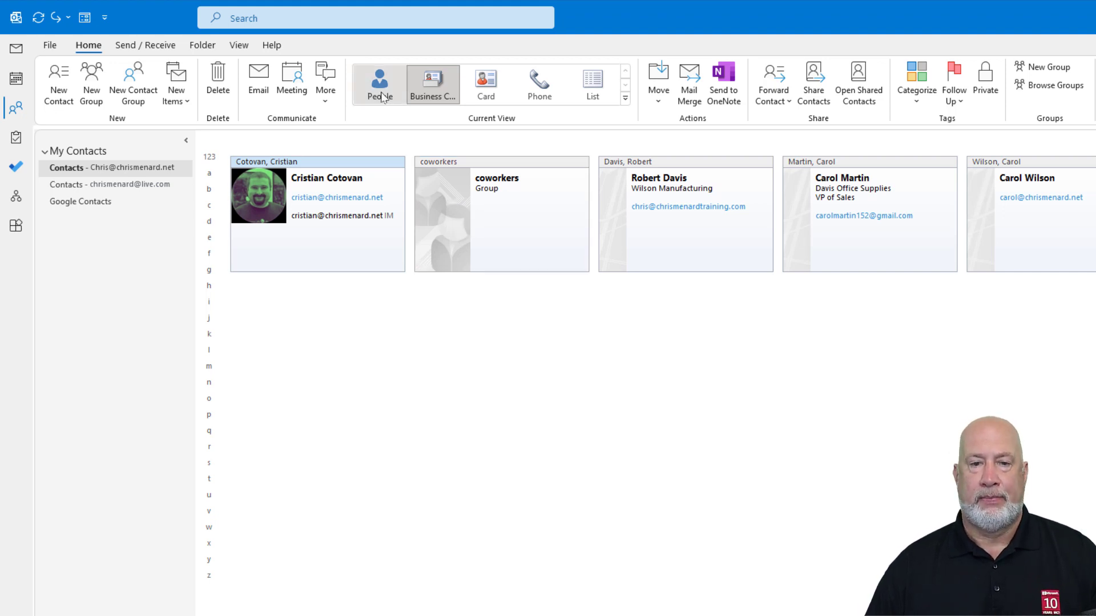
{"action": "left_click", "coordinate": [501, 203]}
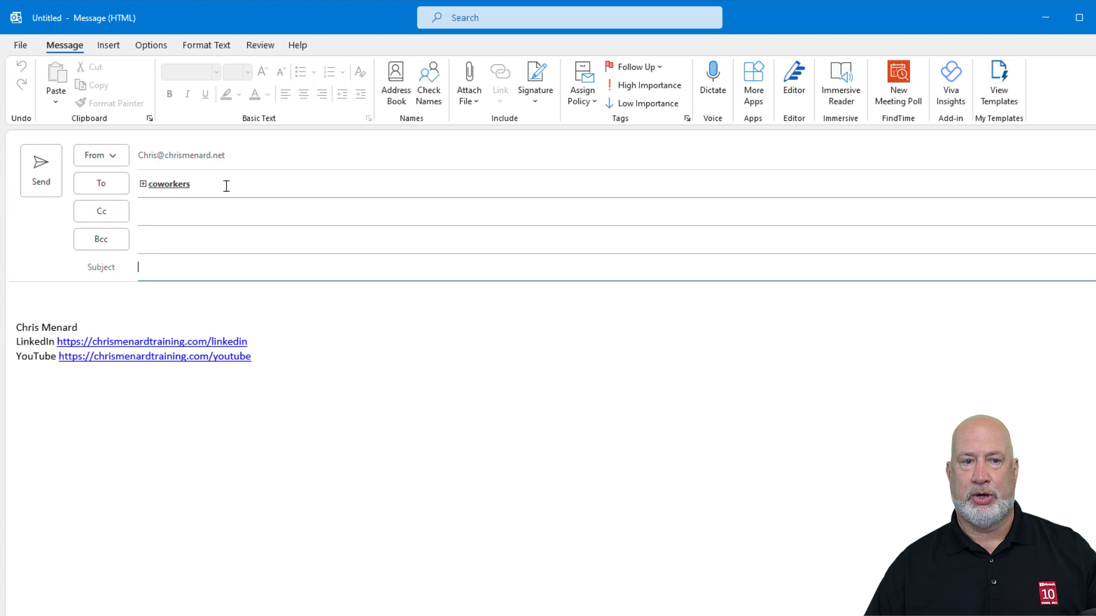
Expand coworkers in the To line into its two members and remove the first one.
{"action": "left_click", "coordinate": [143, 185]}
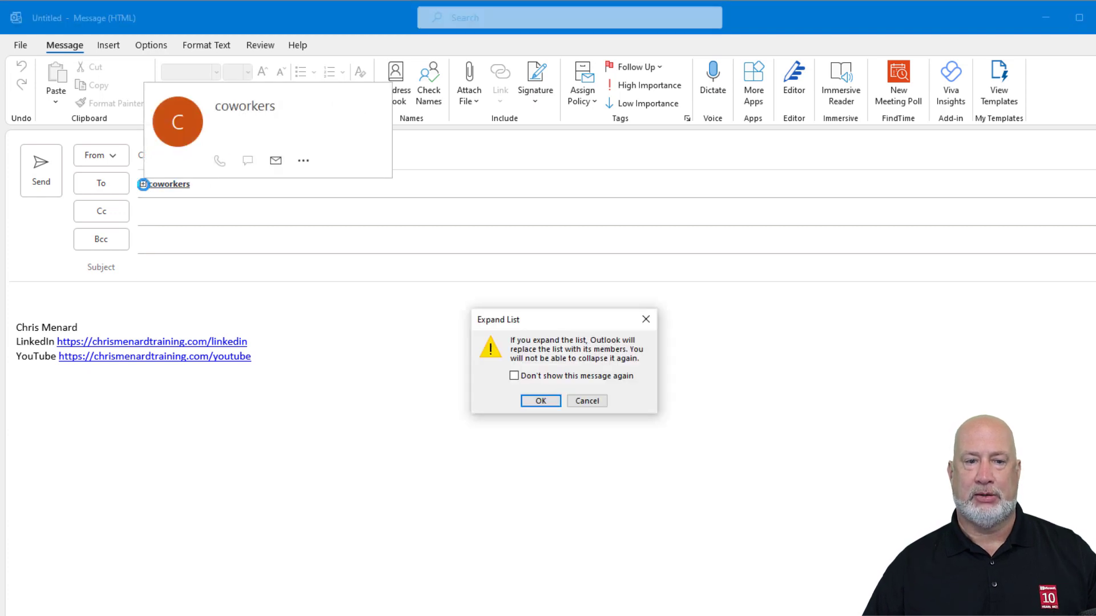
{"action": "left_click", "coordinate": [540, 401]}
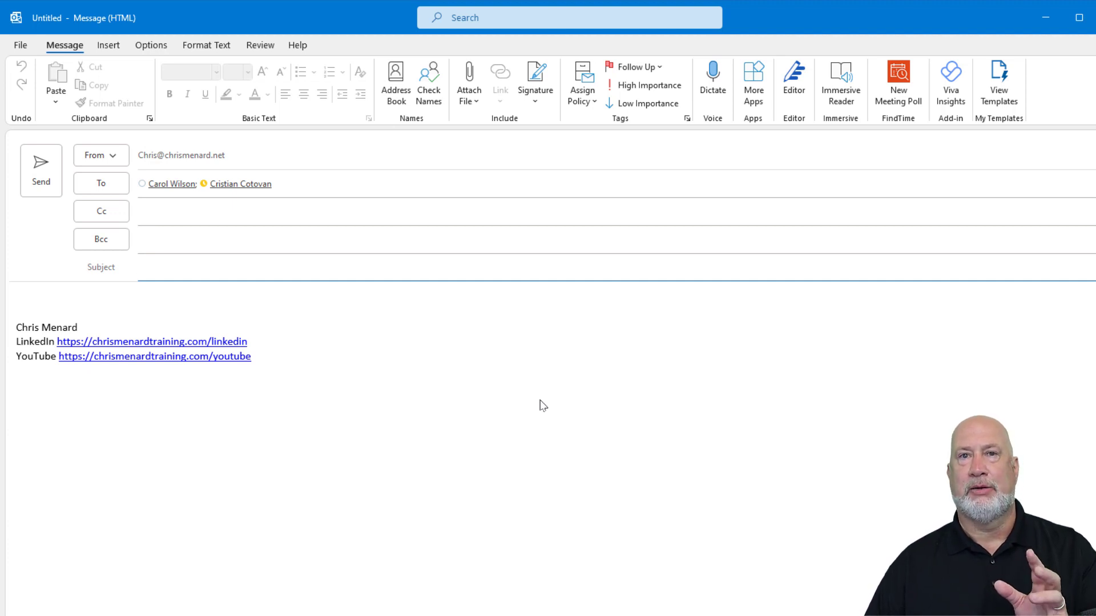
{"action": "left_click", "coordinate": [182, 186]}
{"action": "key", "text": "Delete"}
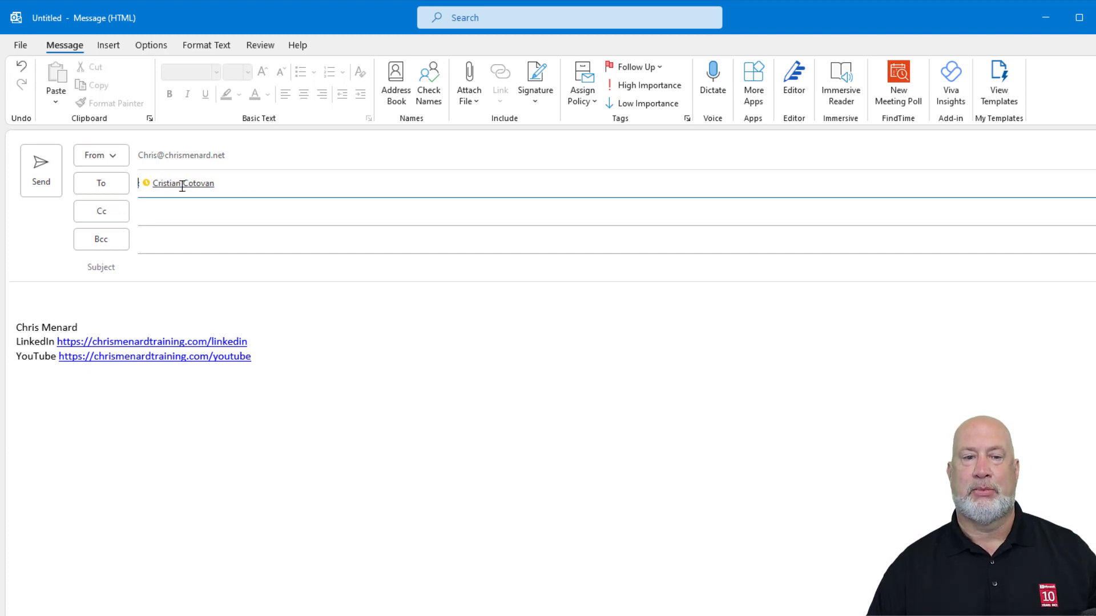
{"action": "key", "text": "Delete"}
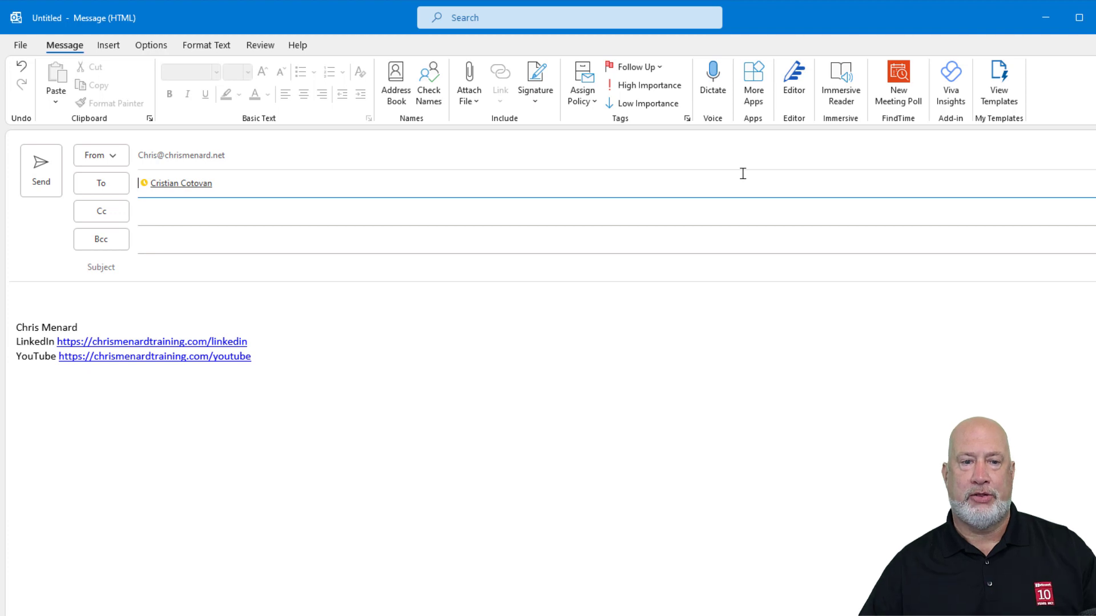
Replace the remaining To recipient with the coworkers group.
{"action": "left_click_drag", "start_coordinate": [216, 190], "coordinate": [118, 196]}
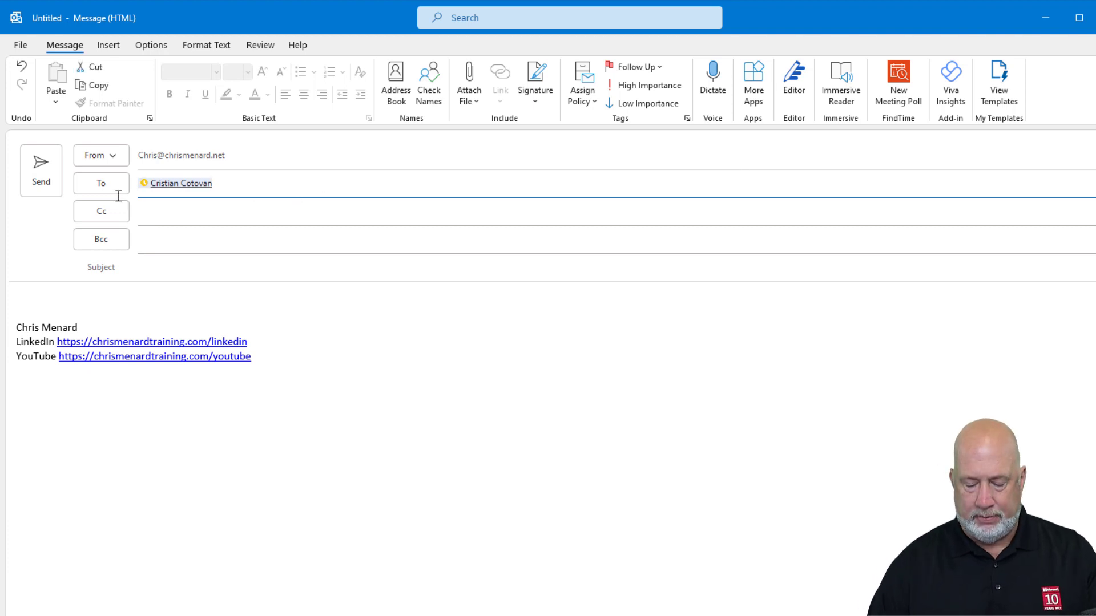
{"action": "key", "text": "BackSpace"}
{"action": "type", "text": "cowork"}
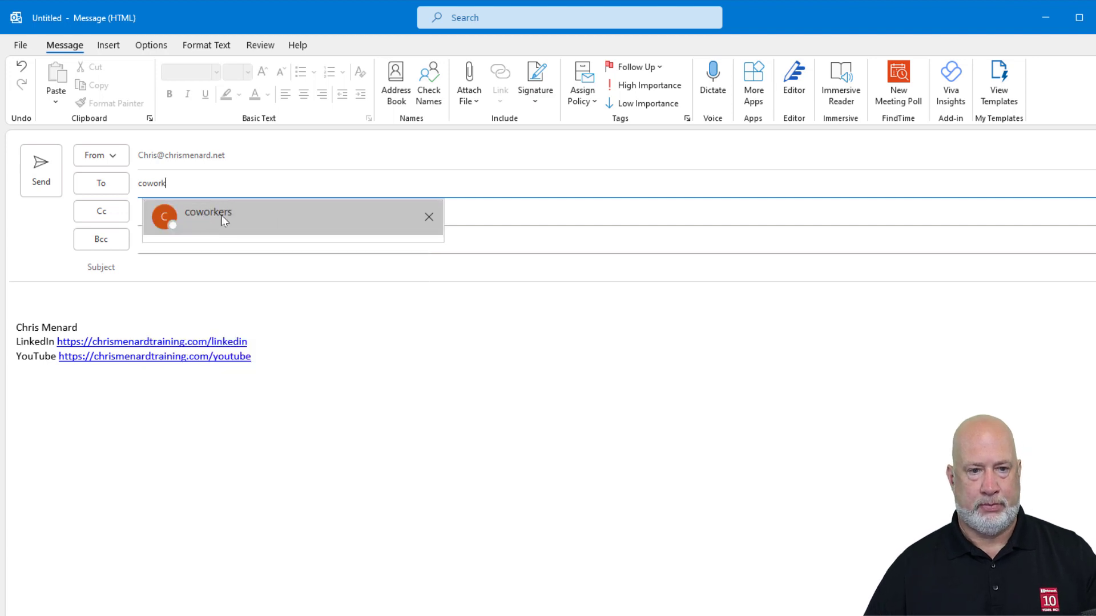
{"action": "left_click", "coordinate": [222, 217]}
Move the coworkers group from To into Bcc, leaving To empty, and place the caret in the message body.
{"action": "left_click_drag", "start_coordinate": [167, 187], "coordinate": [168, 256]}
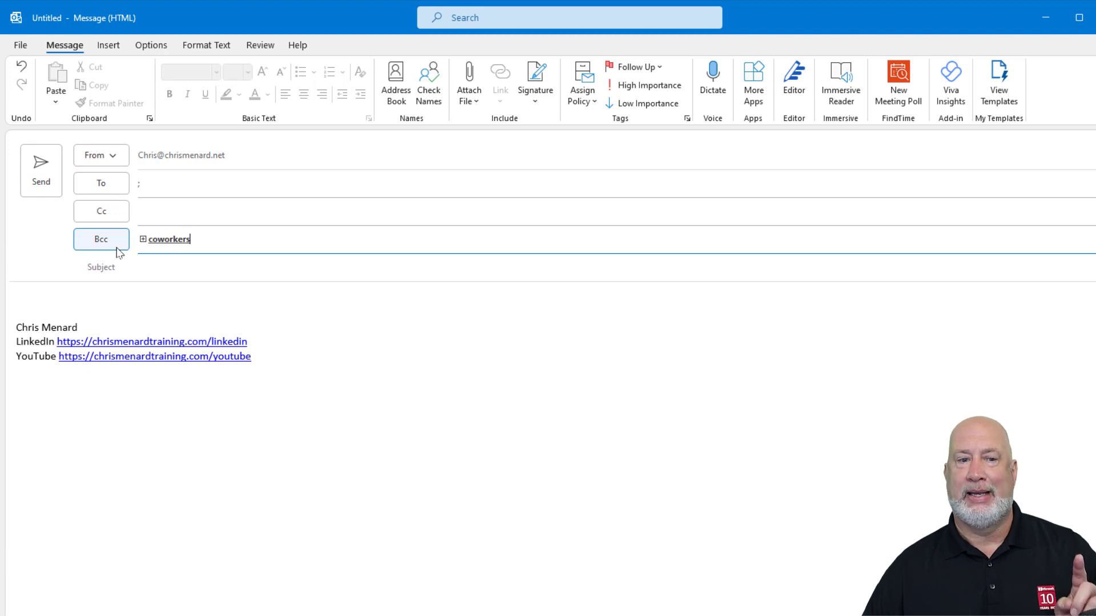
{"action": "left_click", "coordinate": [177, 190]}
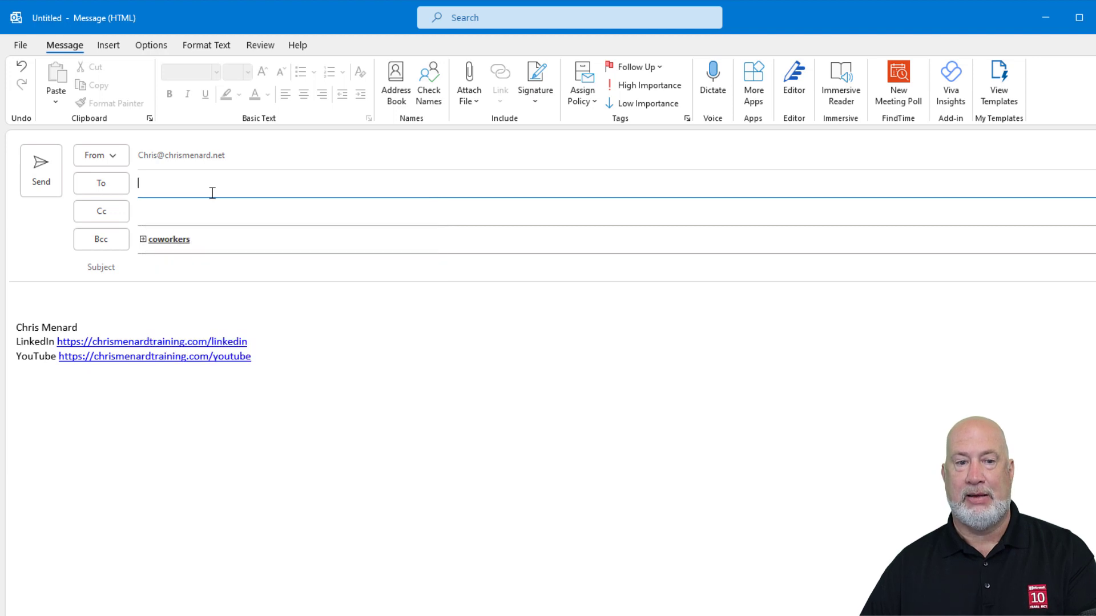
{"action": "left_click", "coordinate": [235, 240]}
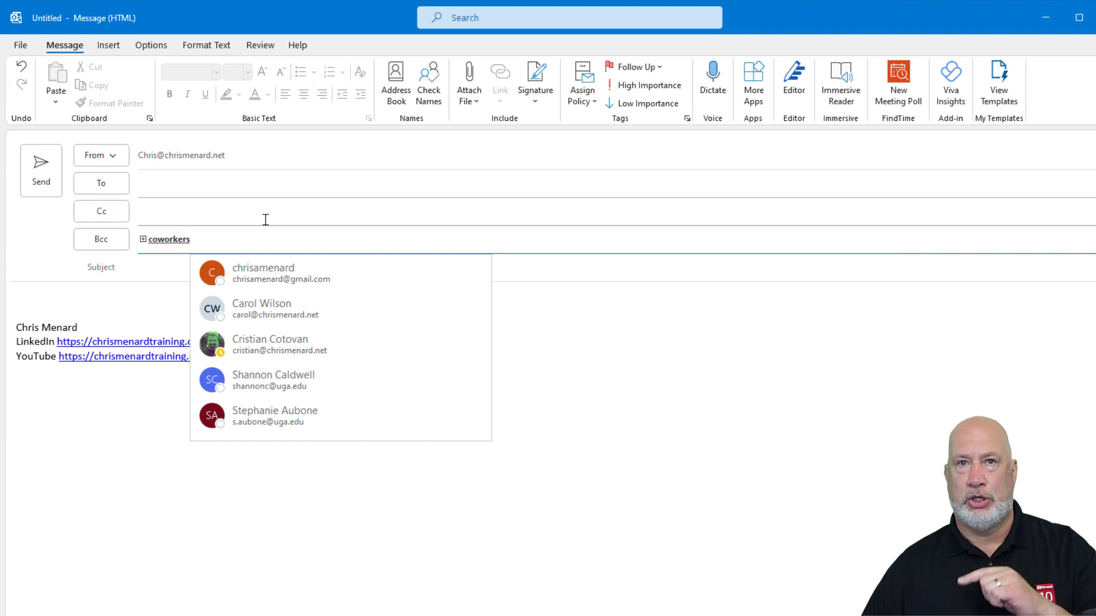
{"action": "left_click", "coordinate": [216, 179]}
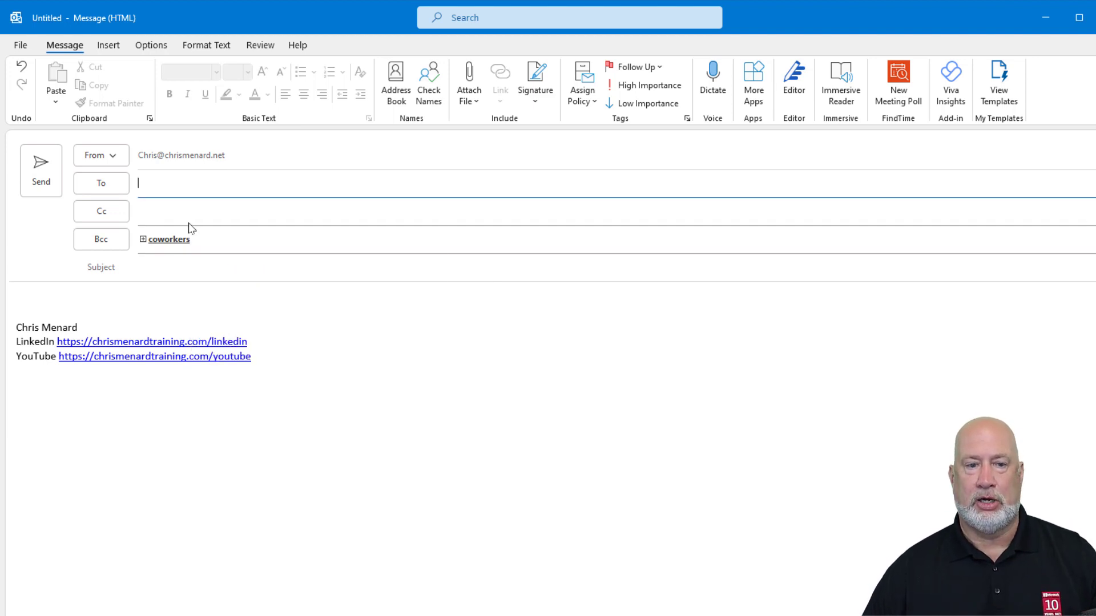
{"action": "left_click", "coordinate": [505, 329]}
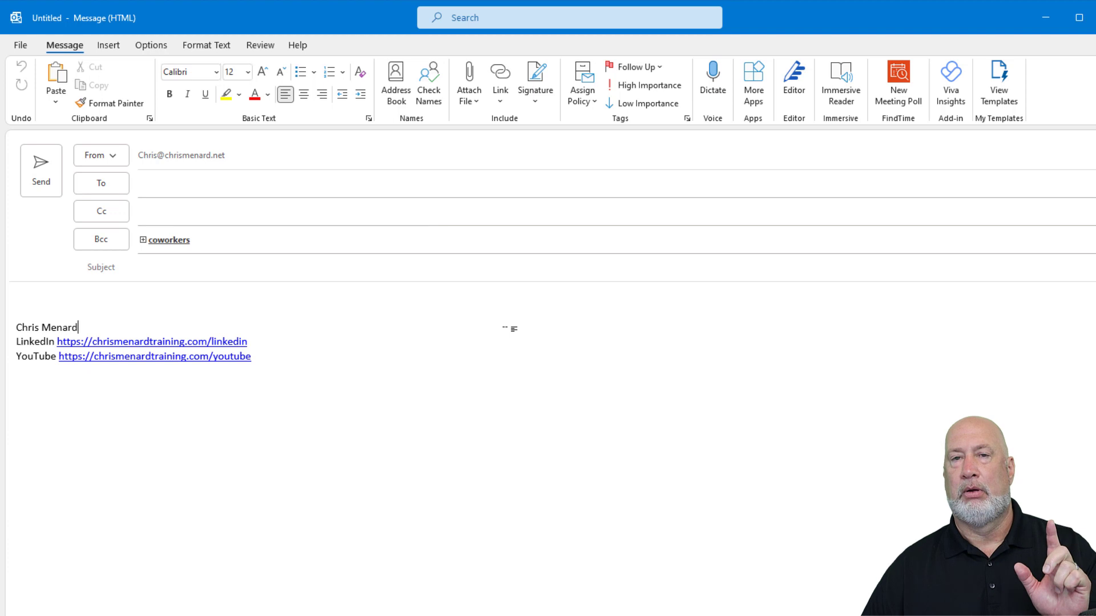
Toggle the Bcc field off and on, then close the draft without saving.
{"action": "left_click", "coordinate": [153, 46]}
{"action": "left_click", "coordinate": [167, 100]}
{"action": "left_click", "coordinate": [168, 101]}
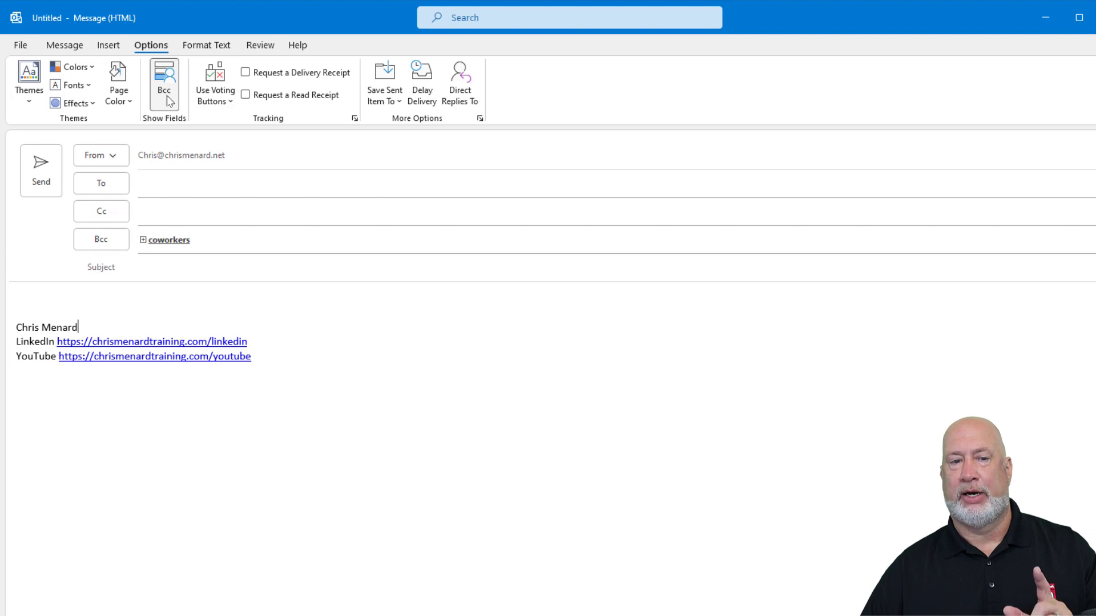
{"action": "left_click", "coordinate": [169, 101]}
{"action": "left_click", "coordinate": [170, 101]}
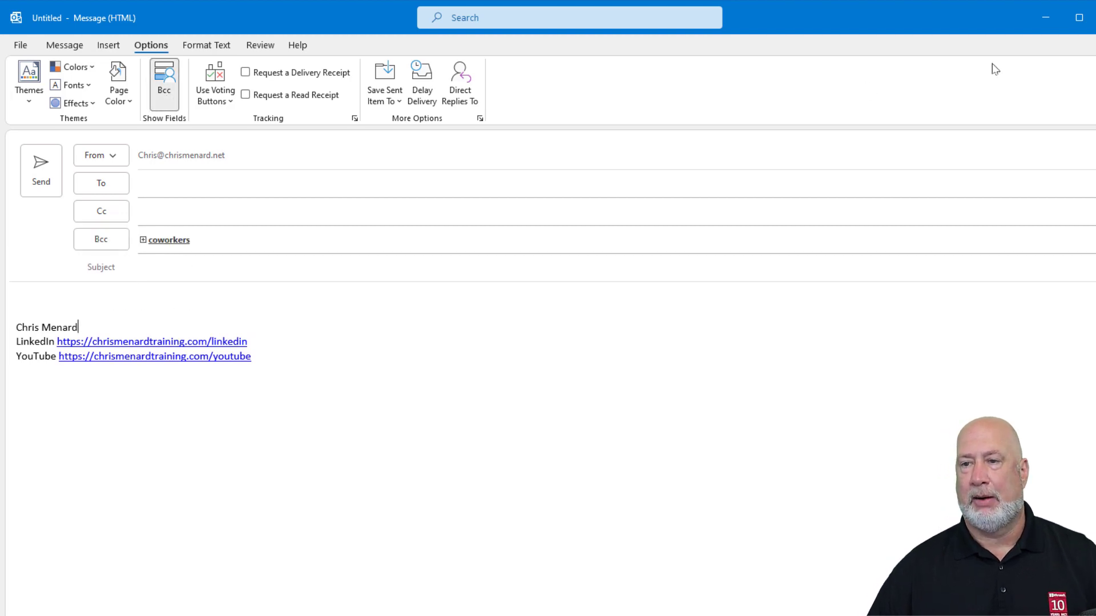
{"action": "left_click", "coordinate": [1093, 16]}
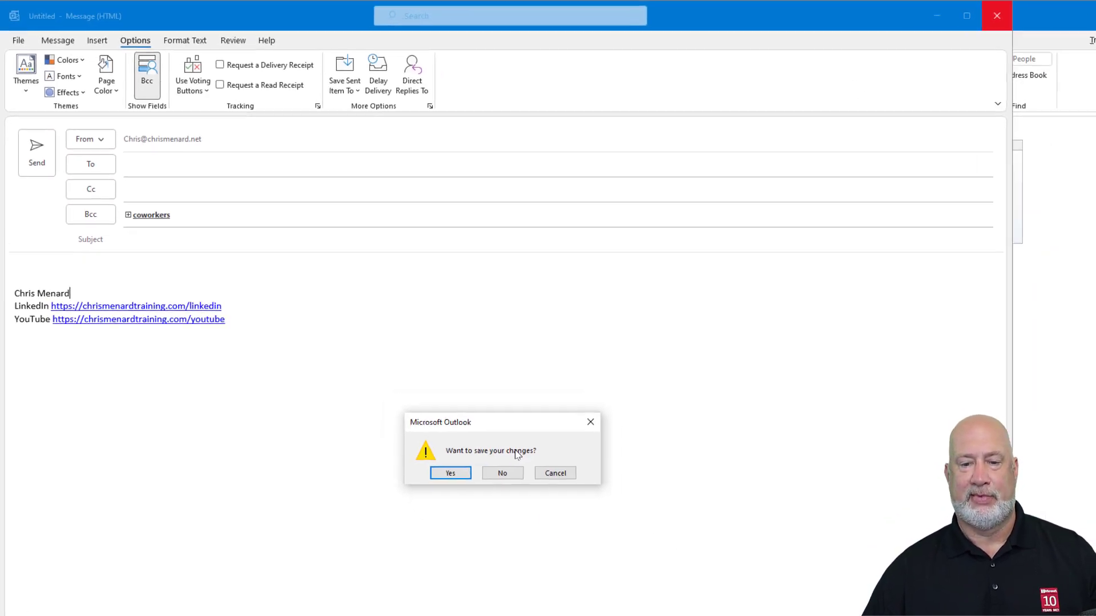
{"action": "left_click", "coordinate": [458, 432]}
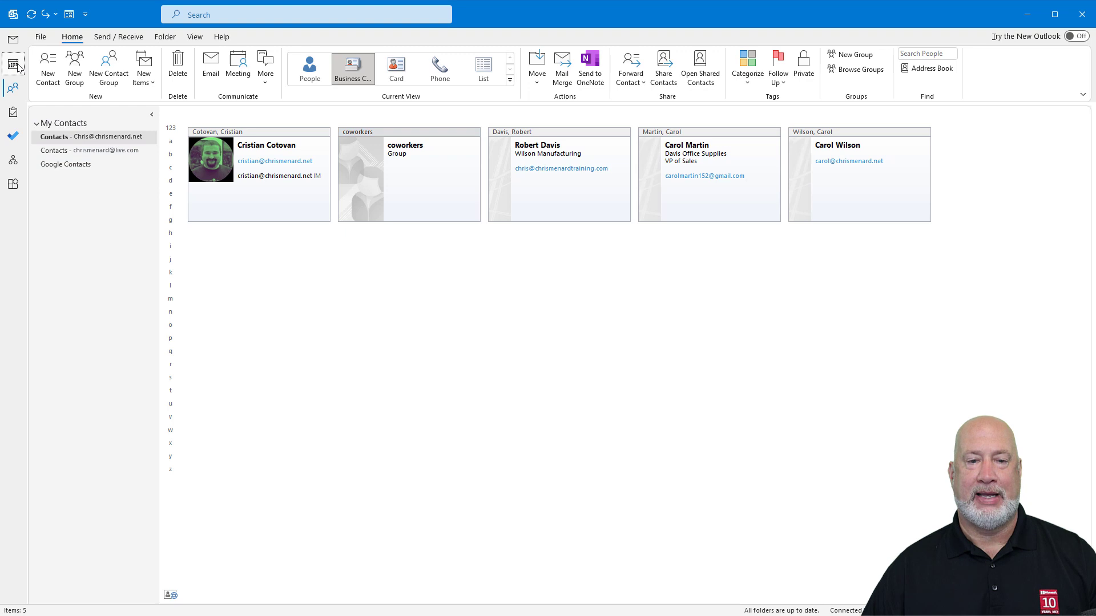
Create a meeting request at Monday 6/6/2022, 12:30 PM in the June 5–11 calendar week.
{"action": "left_click", "coordinate": [13, 66]}
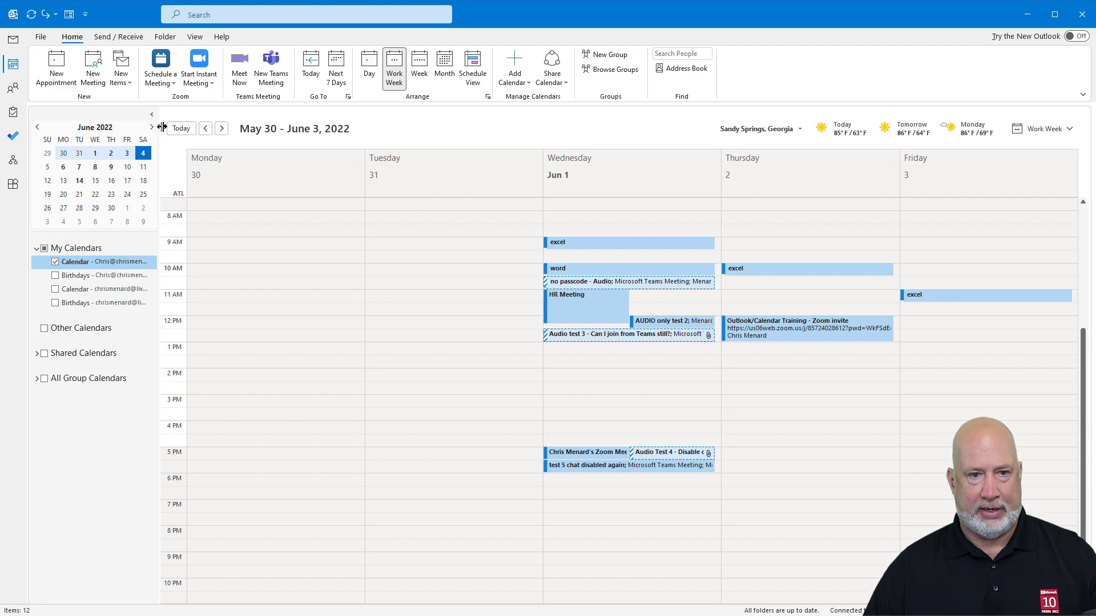
{"action": "left_click", "coordinate": [181, 129]}
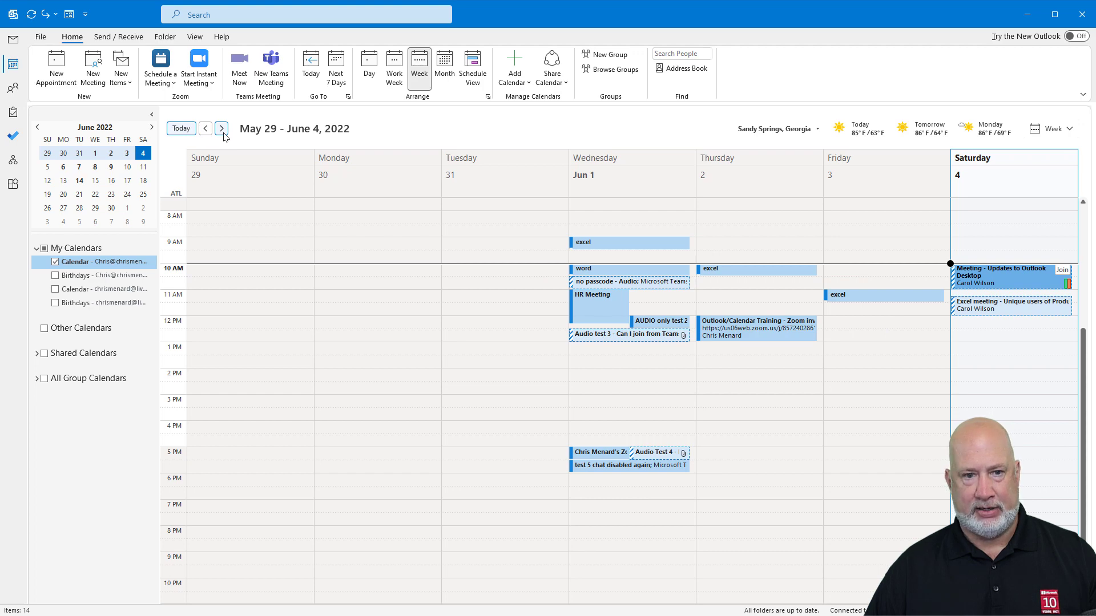
{"action": "left_click", "coordinate": [222, 129]}
{"action": "mouse_move", "coordinate": [349, 304]}
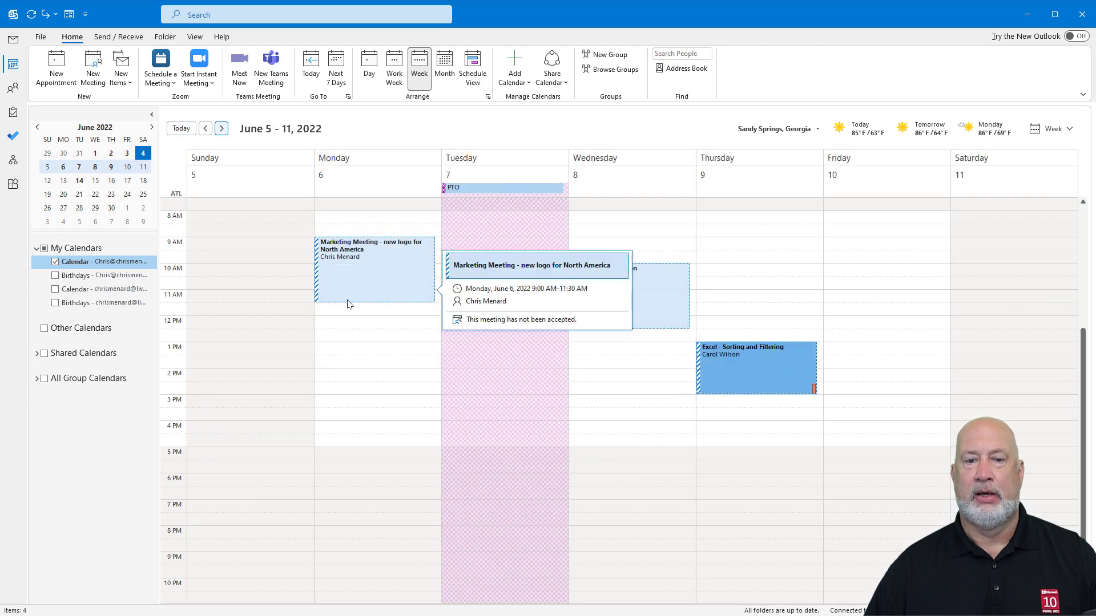
{"action": "right_click", "coordinate": [343, 332]}
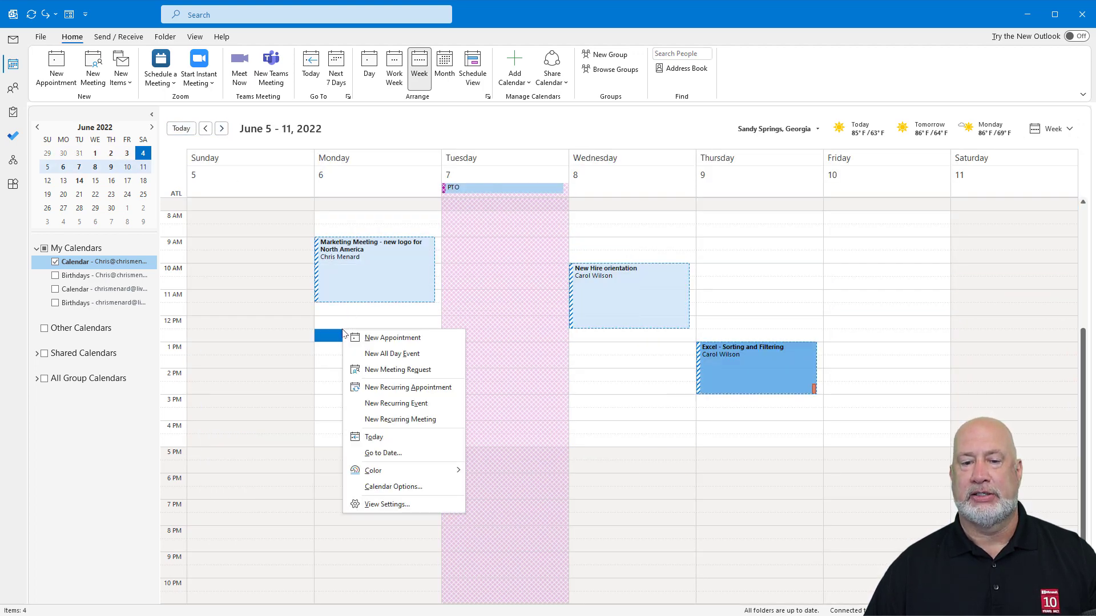
{"action": "left_click", "coordinate": [361, 370]}
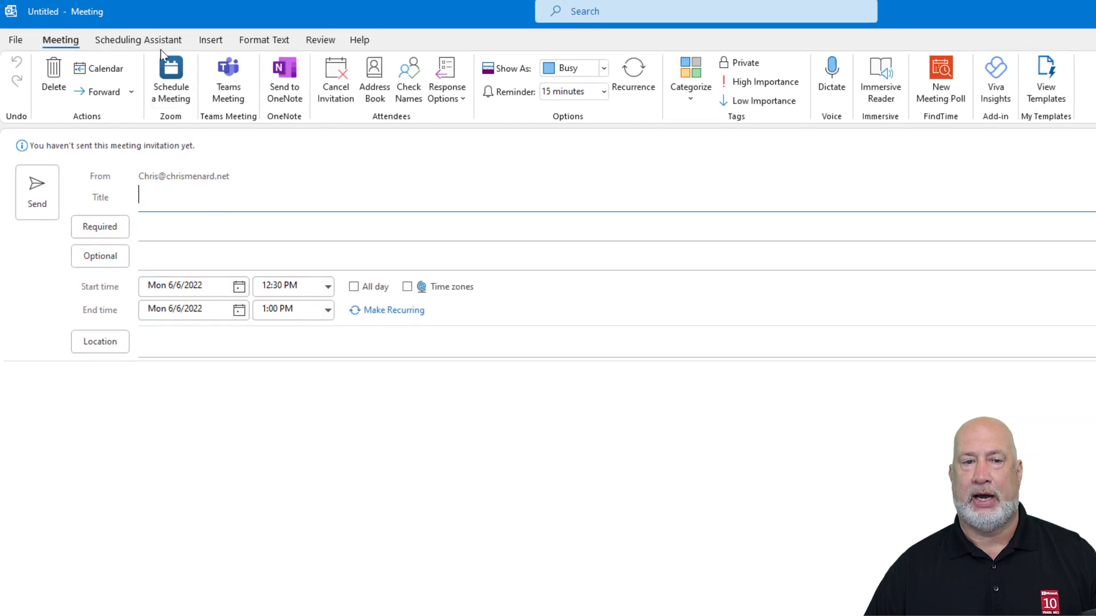
Add coworkers as a required attendee in Scheduling Assistant and expand it into its two members.
{"action": "left_click", "coordinate": [149, 41]}
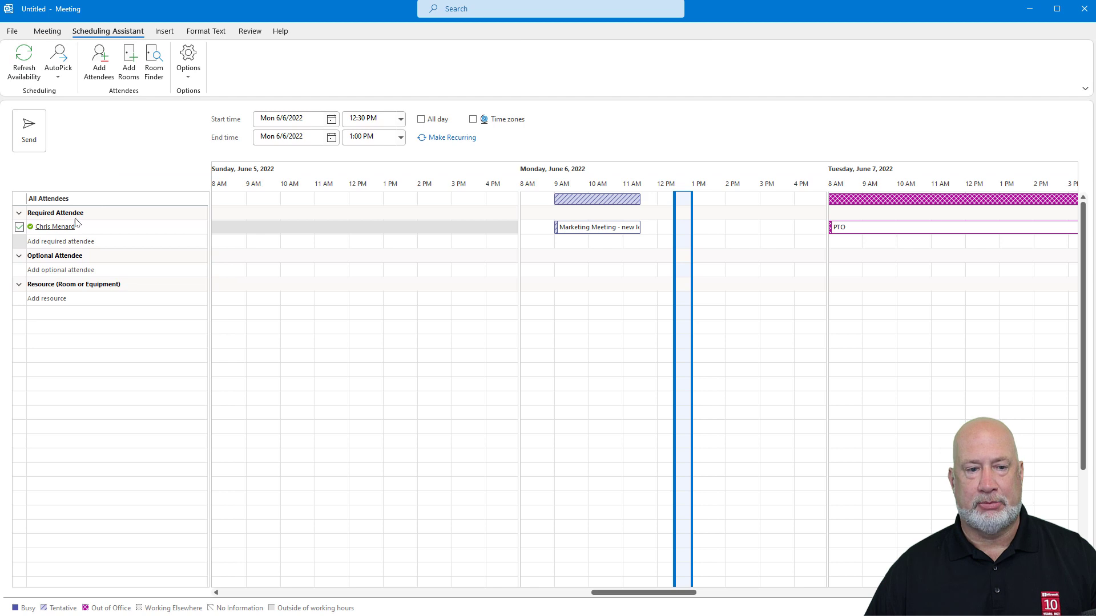
{"action": "left_click", "coordinate": [48, 240]}
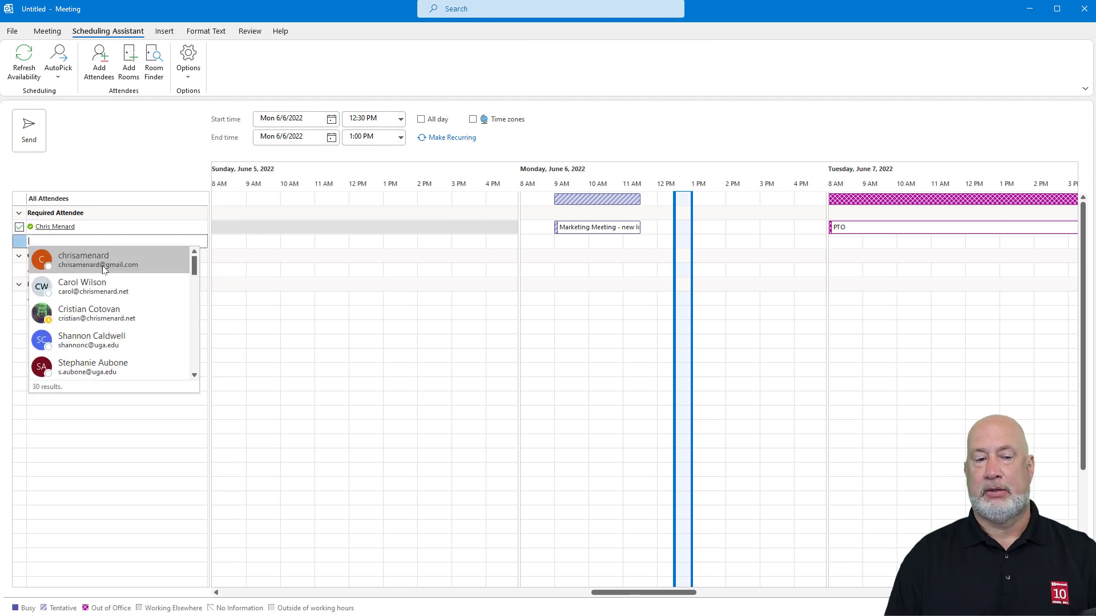
{"action": "type", "text": "cow"}
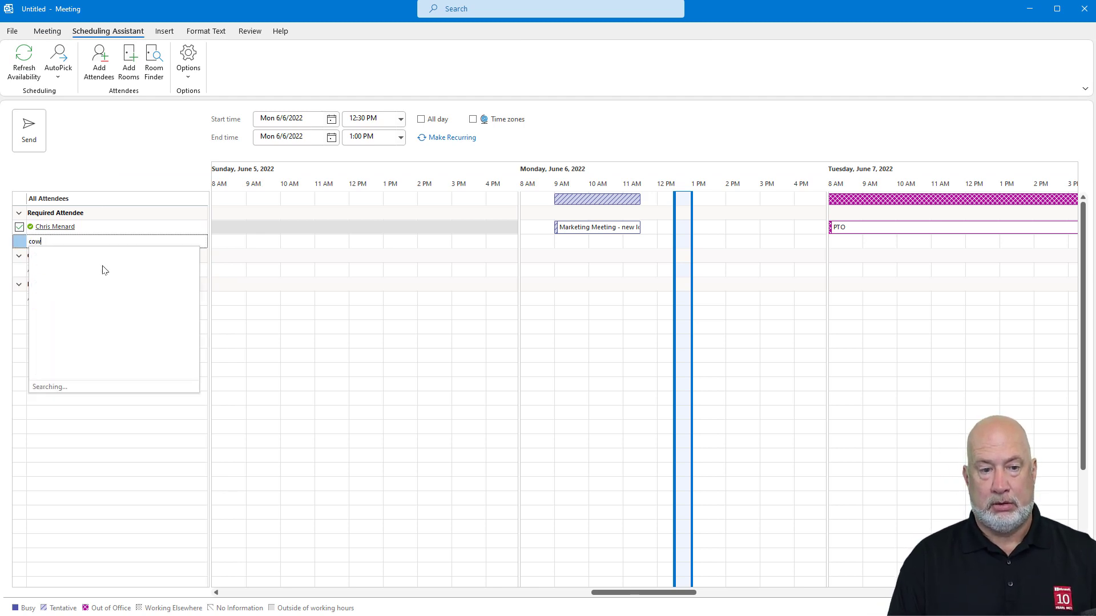
{"action": "type", "text": "or"}
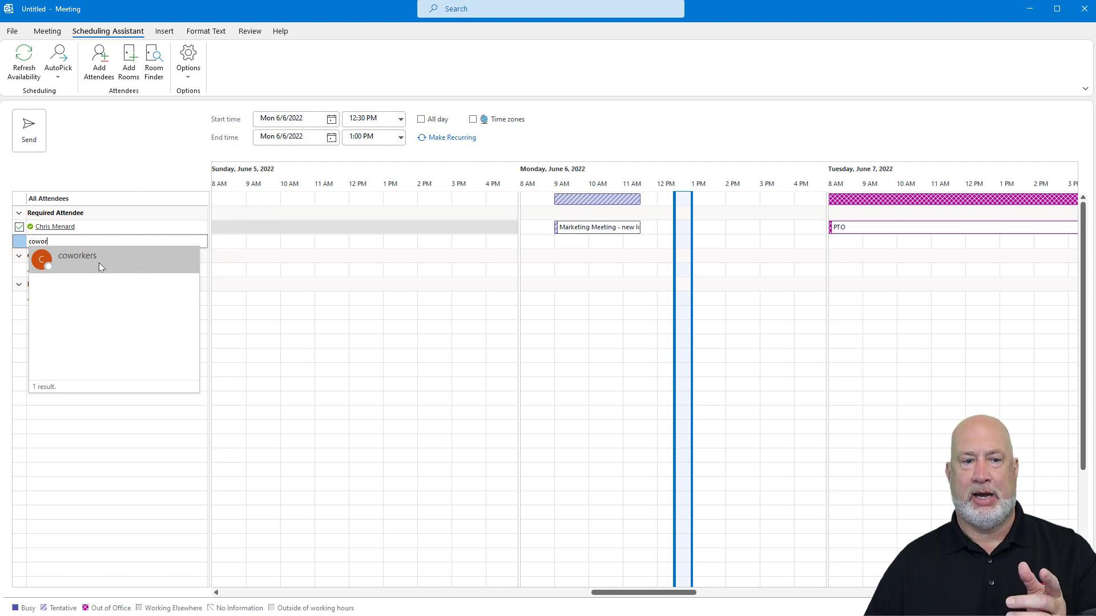
{"action": "left_click", "coordinate": [98, 262]}
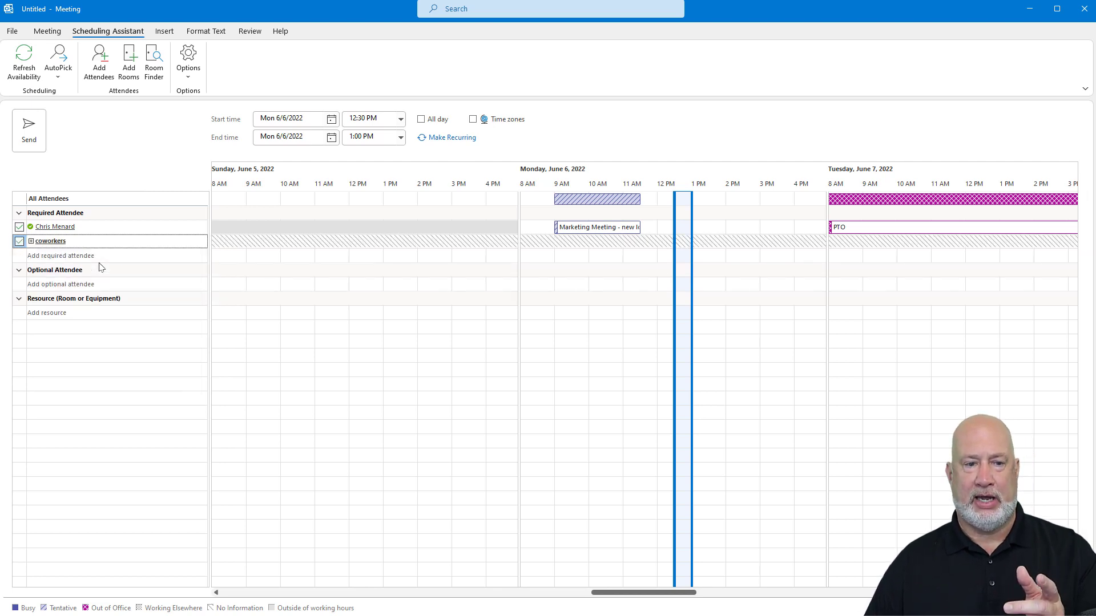
{"action": "left_click", "coordinate": [31, 242]}
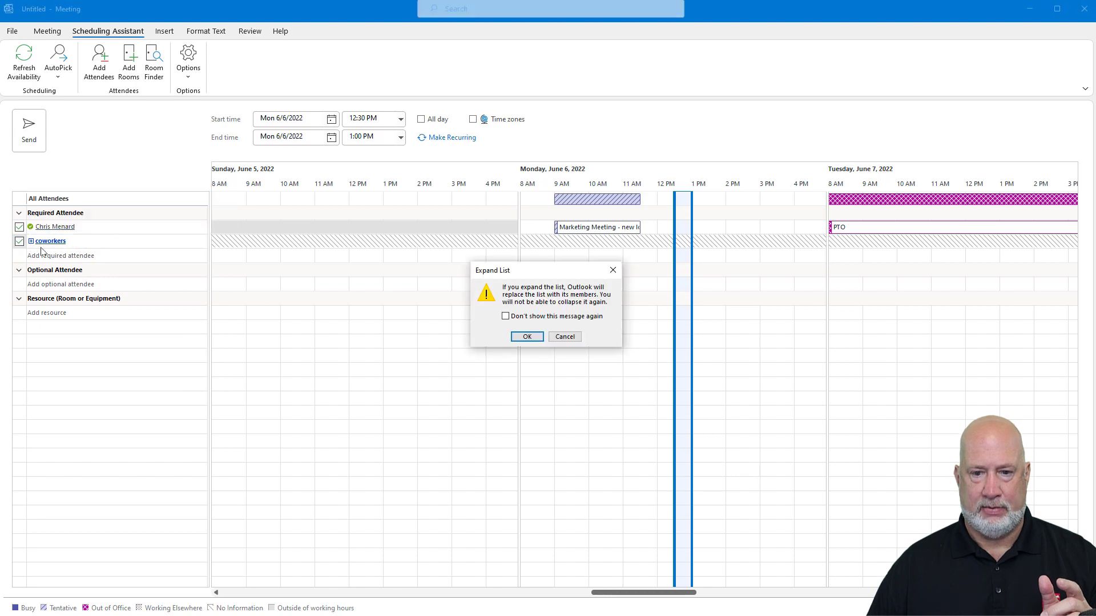
{"action": "left_click", "coordinate": [514, 338]}
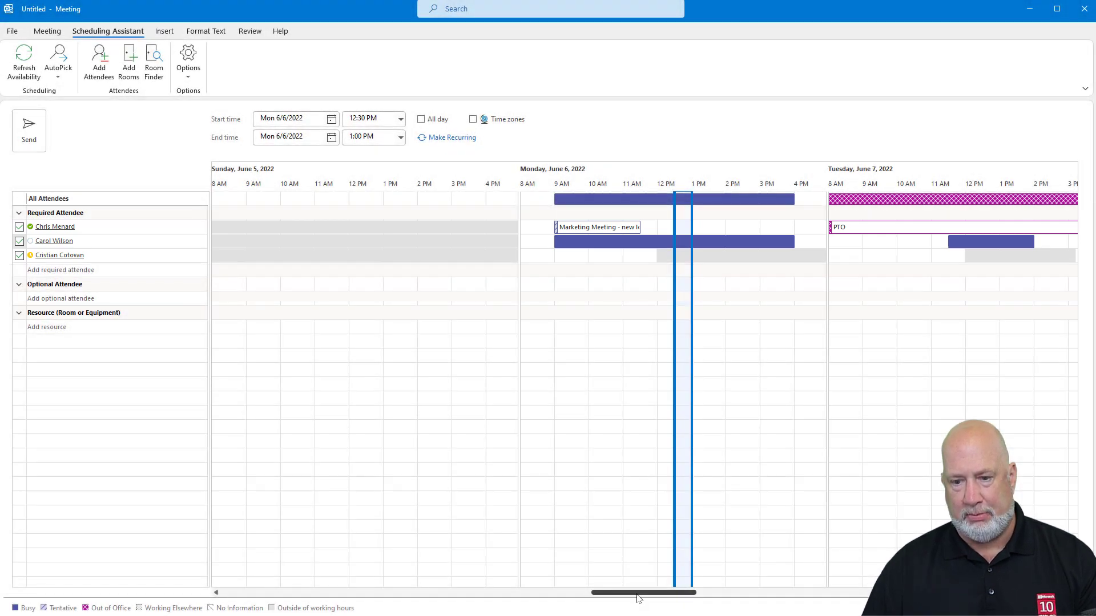
Move the meeting to Wednesday 6/8/2022, 9:00–9:30 AM.
{"action": "scroll", "coordinate": [639, 597], "scroll_direction": "right", "scroll_amount": 1}
{"action": "left_click_drag", "start_coordinate": [639, 596], "coordinate": [650, 594]}
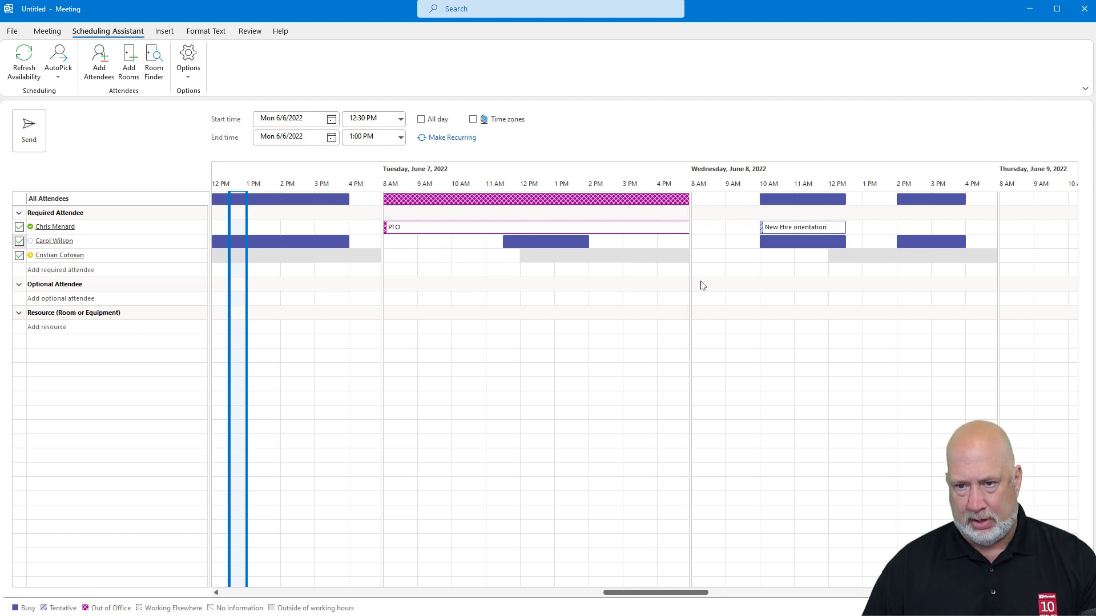
{"action": "left_click", "coordinate": [728, 297]}
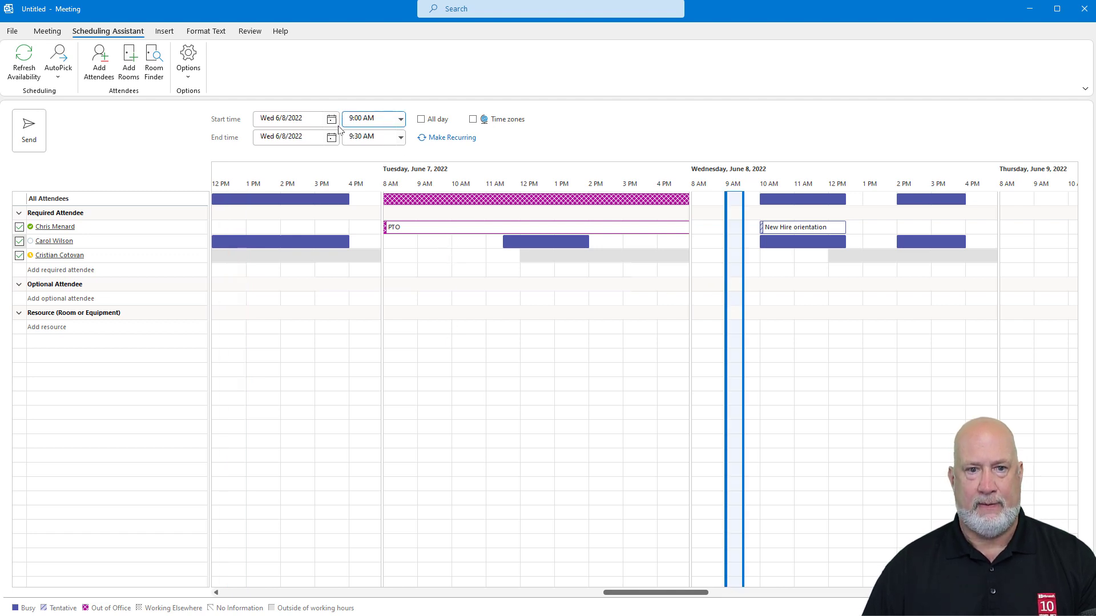
{"action": "left_click", "coordinate": [47, 31]}
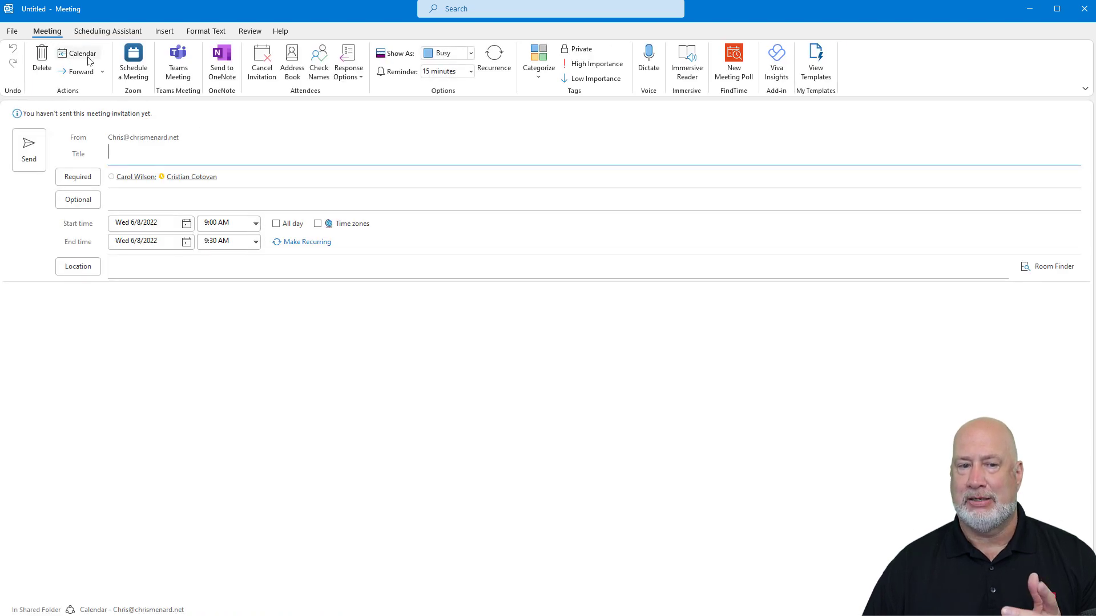